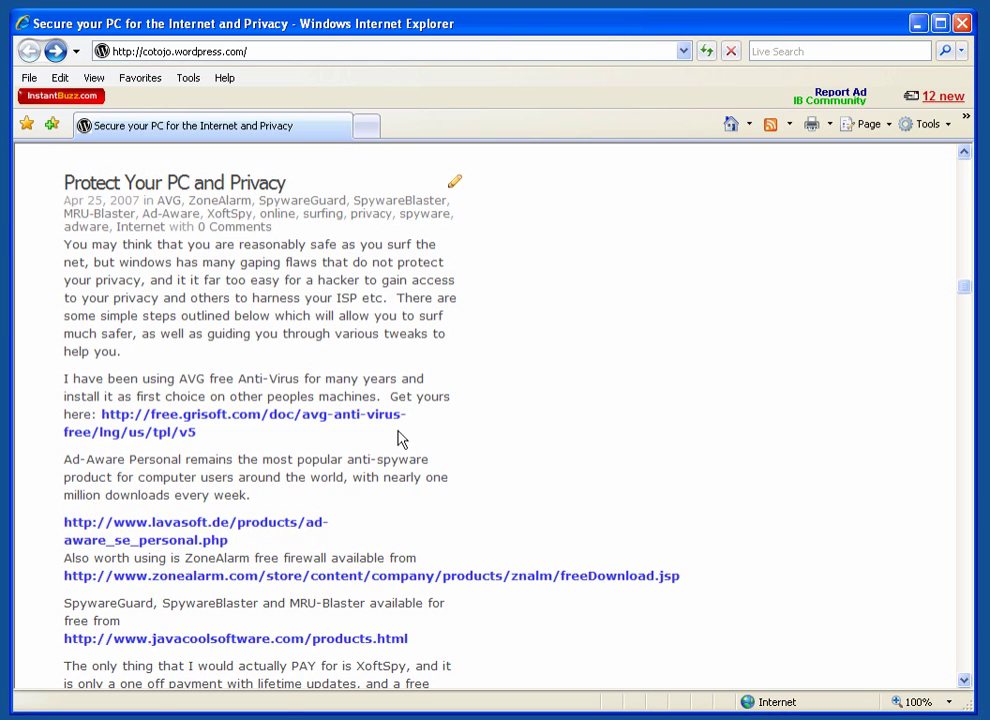
Follow the blog's AVG Anti-Virus link and open the download page for the Anti-Virus Free edition
drag(340, 440, 289, 429)
mouse_move(285, 424)
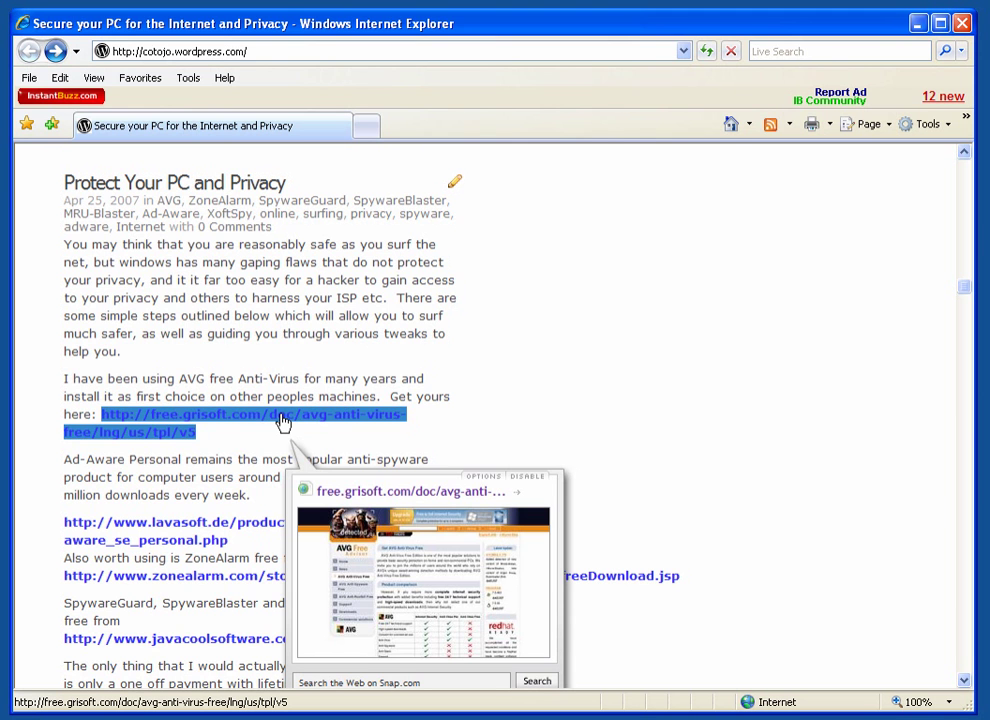
click(343, 420)
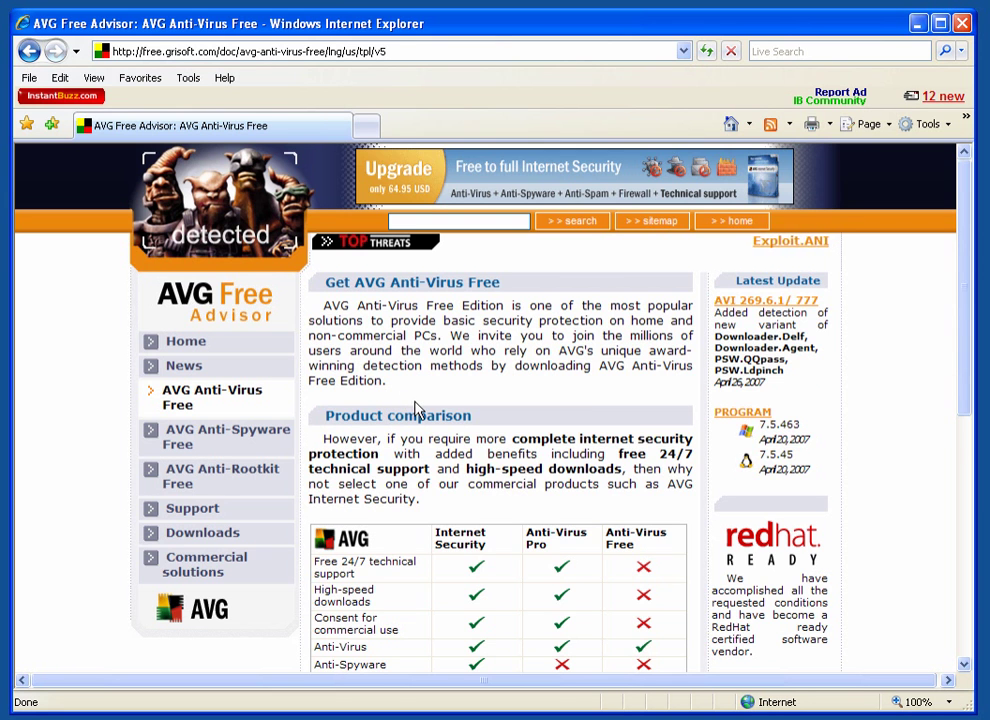
scroll(409, 404, down, 2)
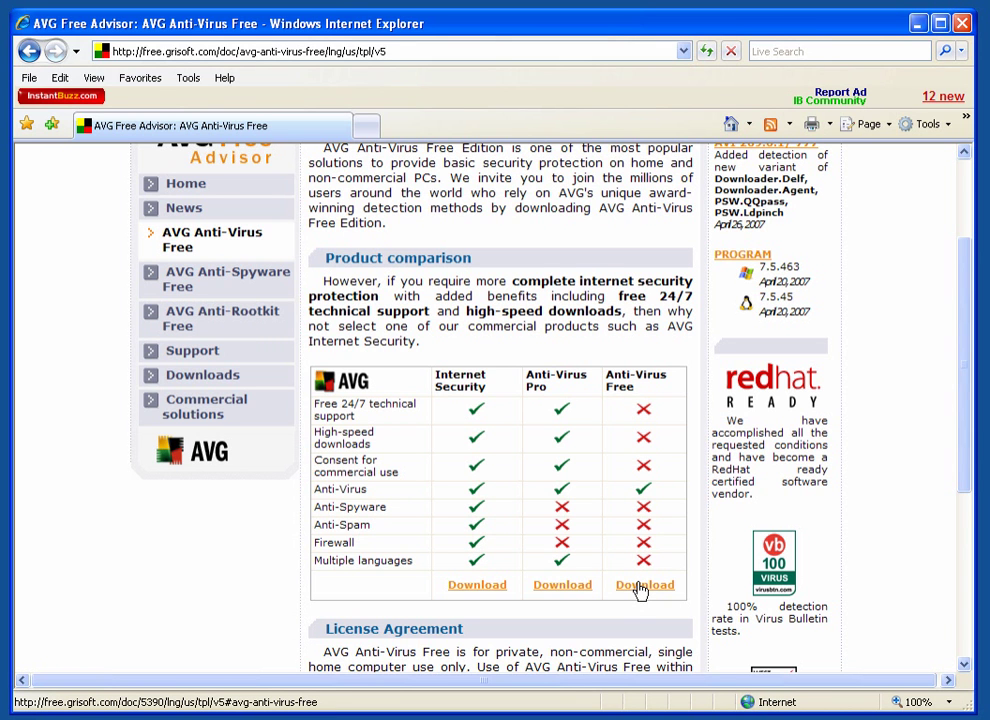
click(638, 586)
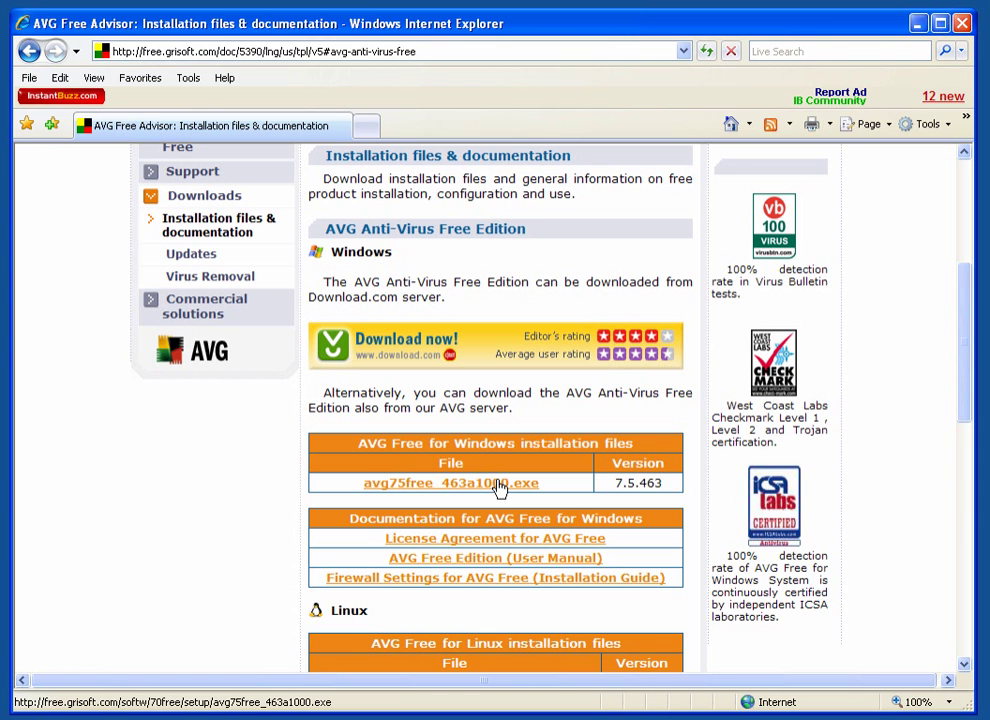
Download the Windows installer avg75free_463a1000.exe and save it in the Downloads folder on the Desktop
click(498, 485)
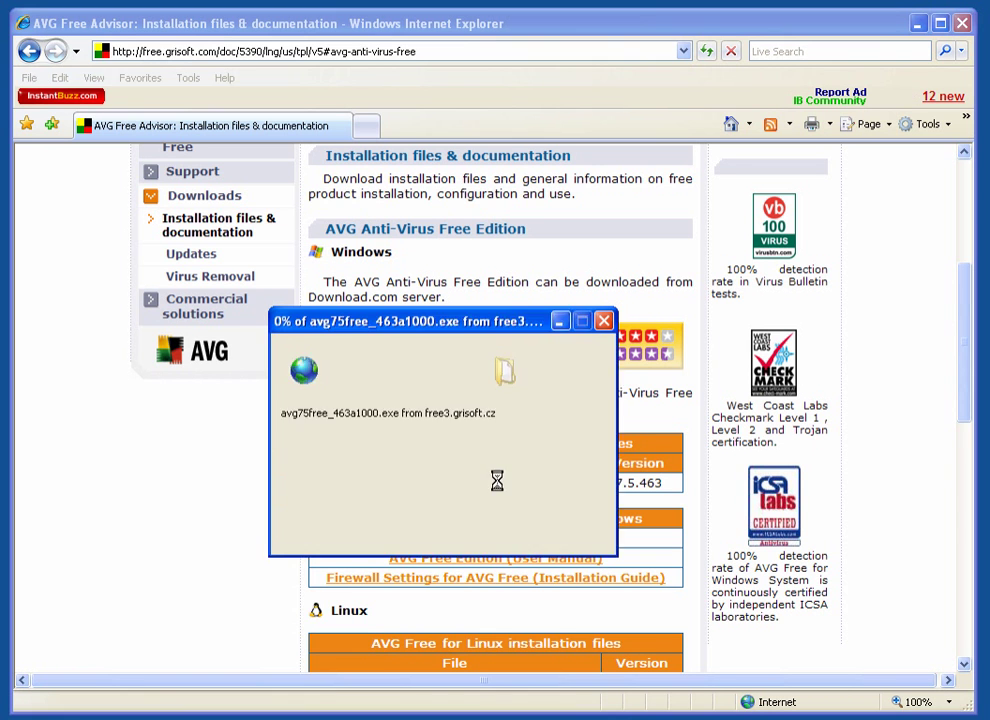
click(497, 459)
click(324, 484)
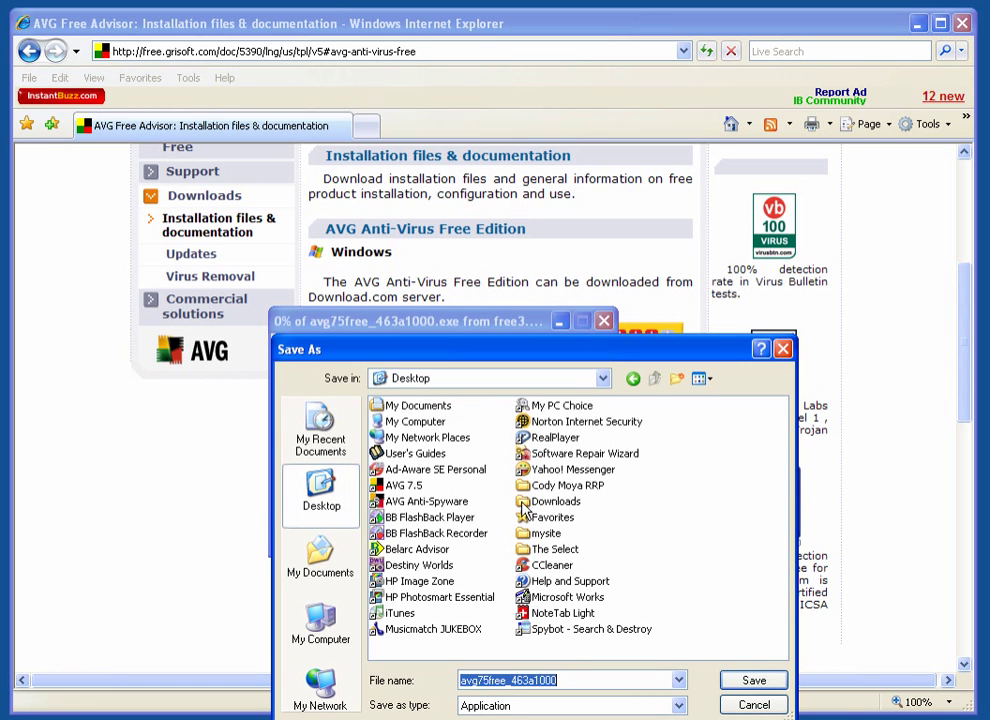
double_click(524, 503)
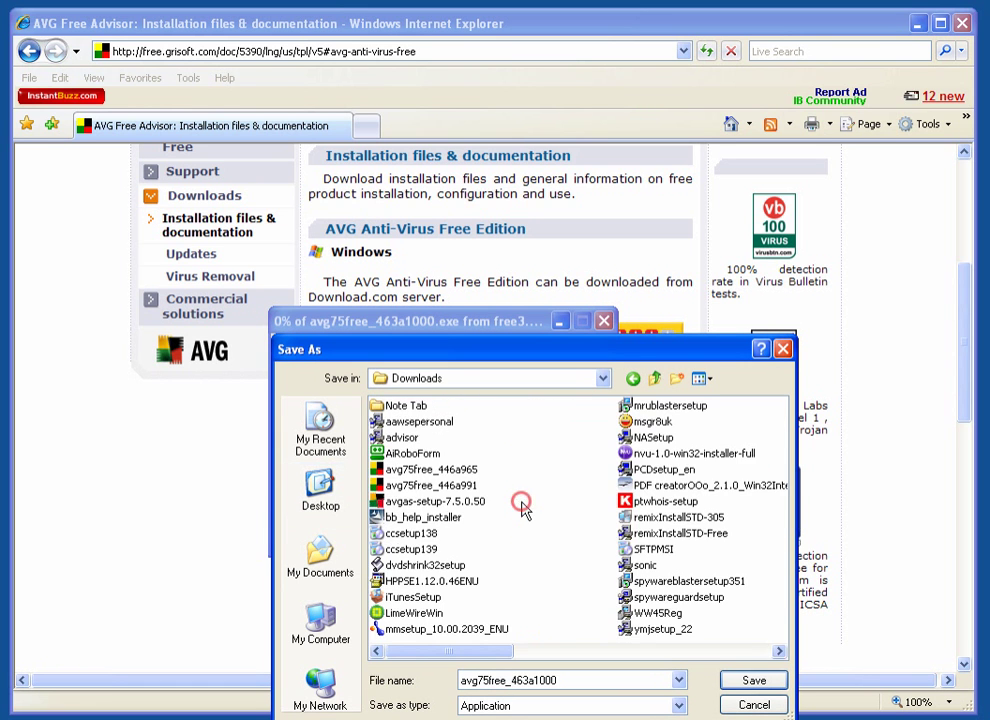
click(754, 682)
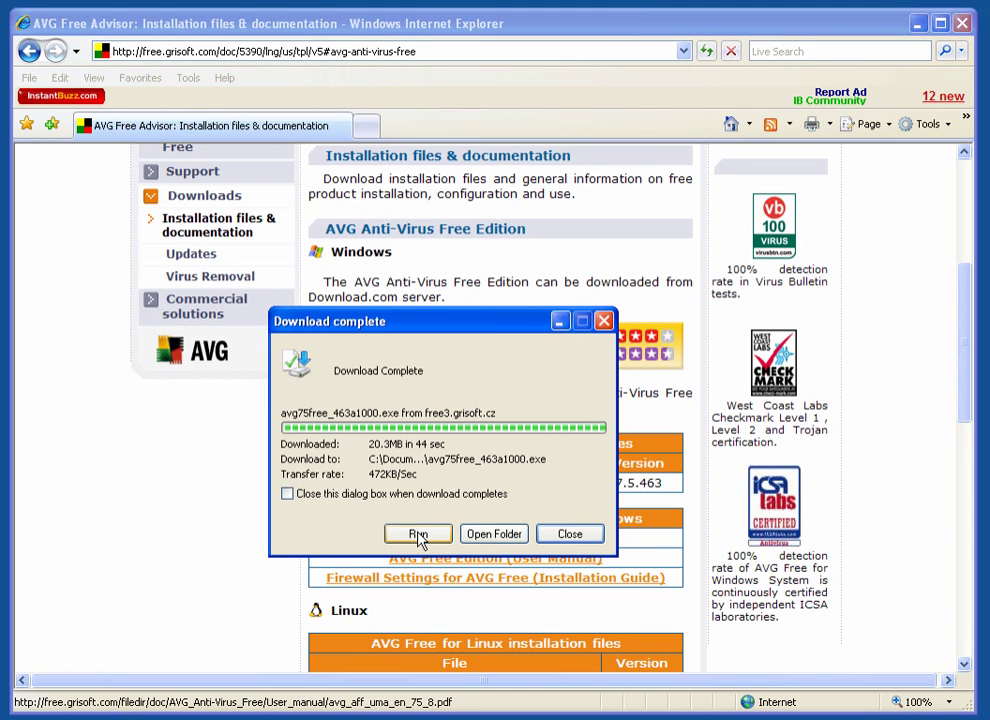
Run the downloaded AVG installer, allowing it past the security warning, and accept the license agreement
click(418, 535)
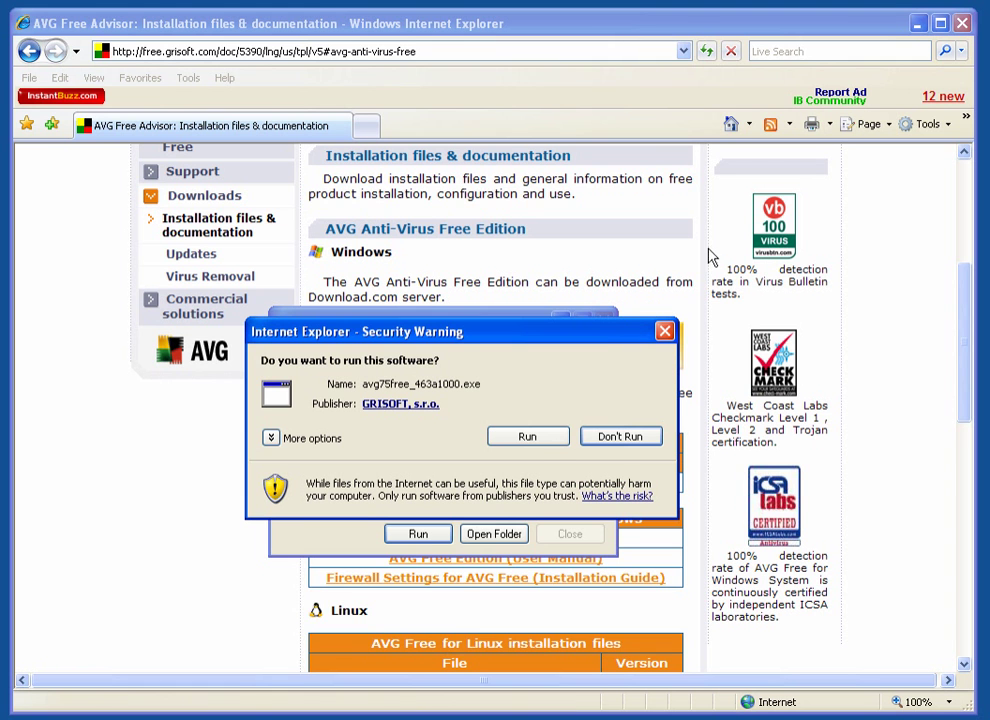
click(549, 440)
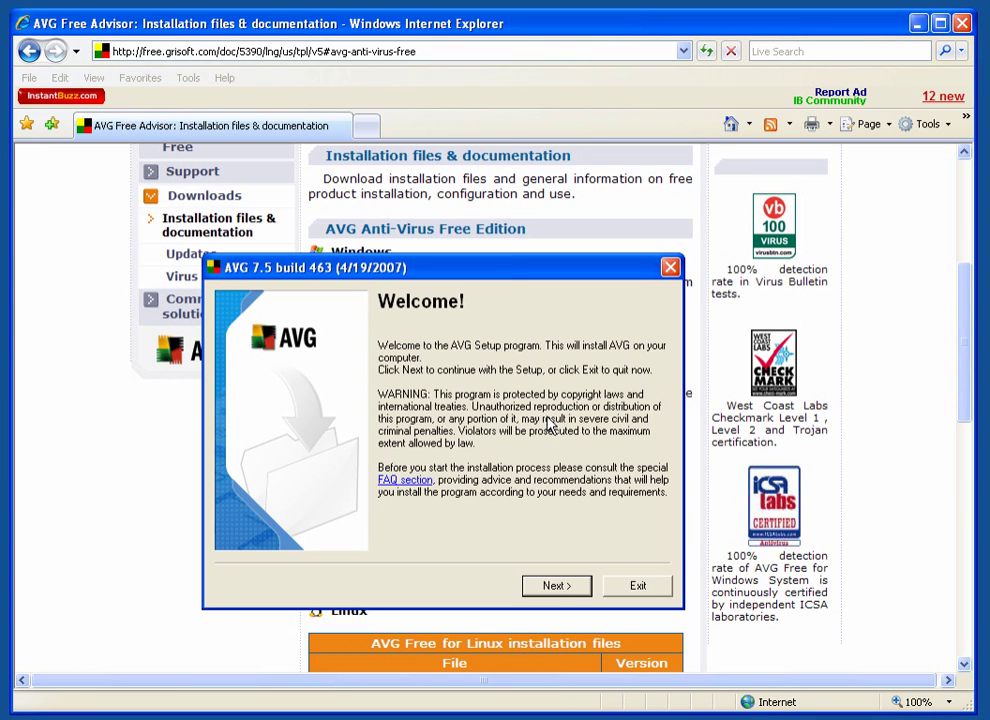
click(556, 587)
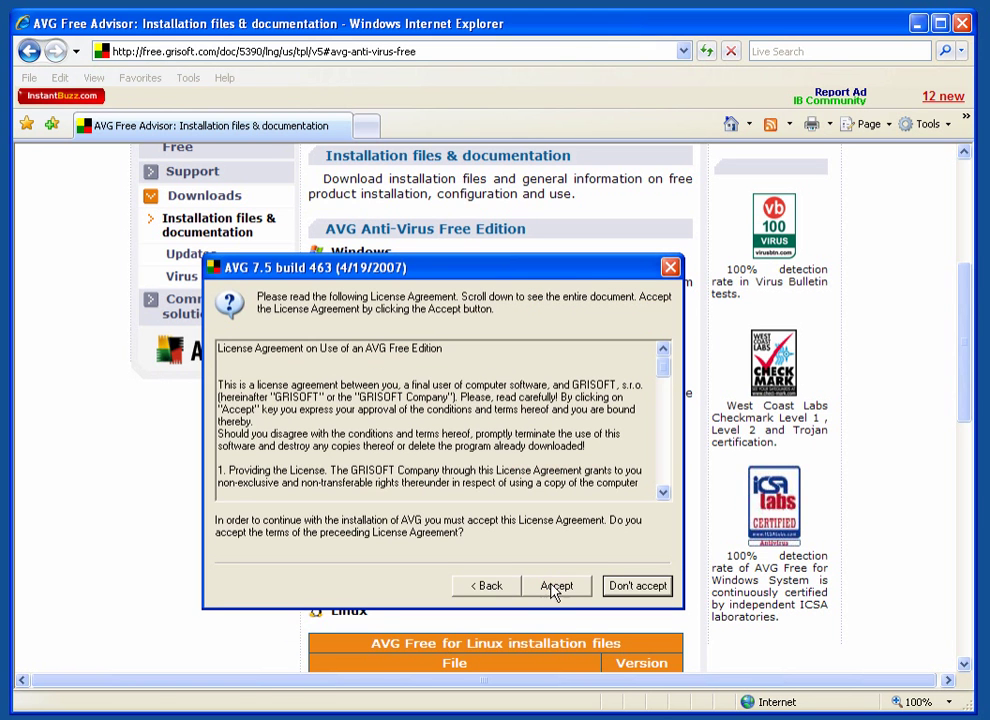
click(556, 587)
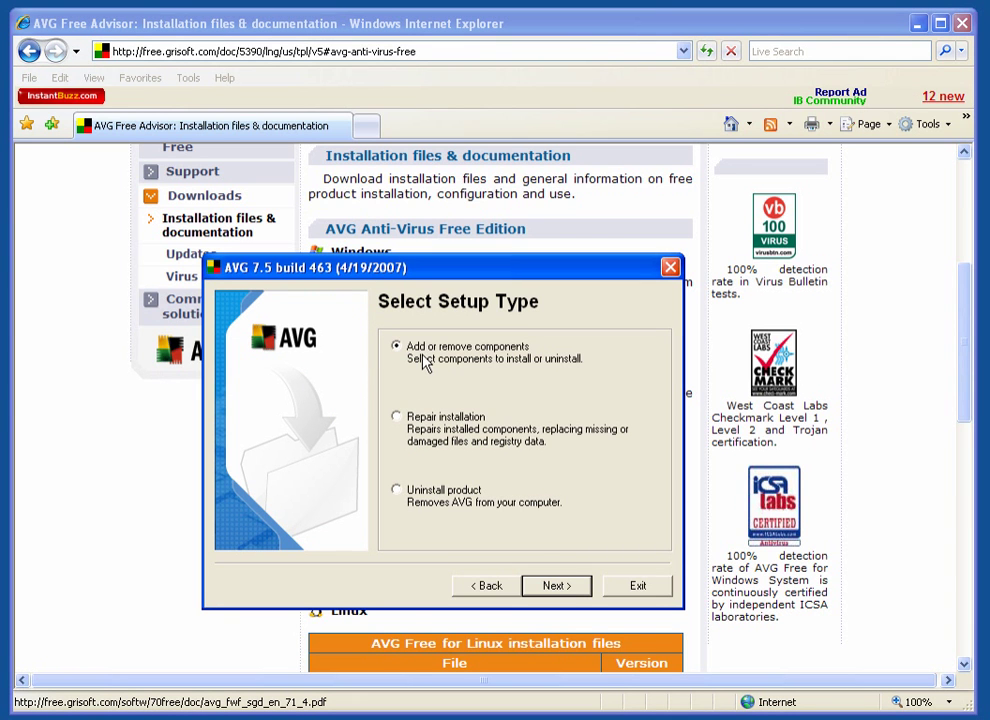
Choose Add or remove components and keep the prefilled registration details, destination folder and all AVG for Windows components
click(573, 595)
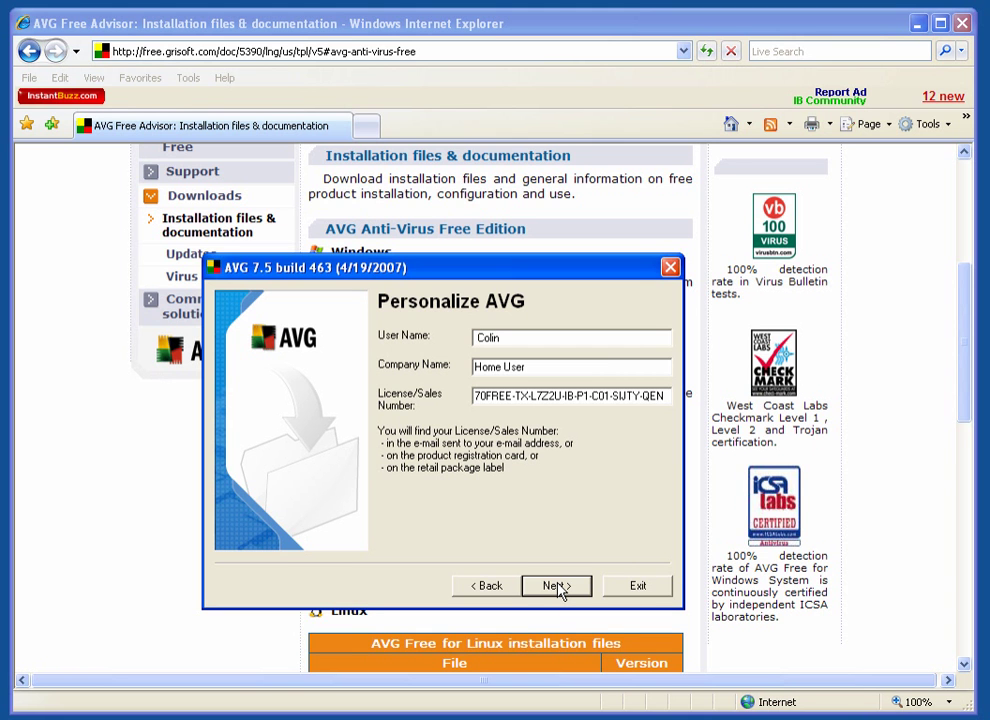
click(557, 586)
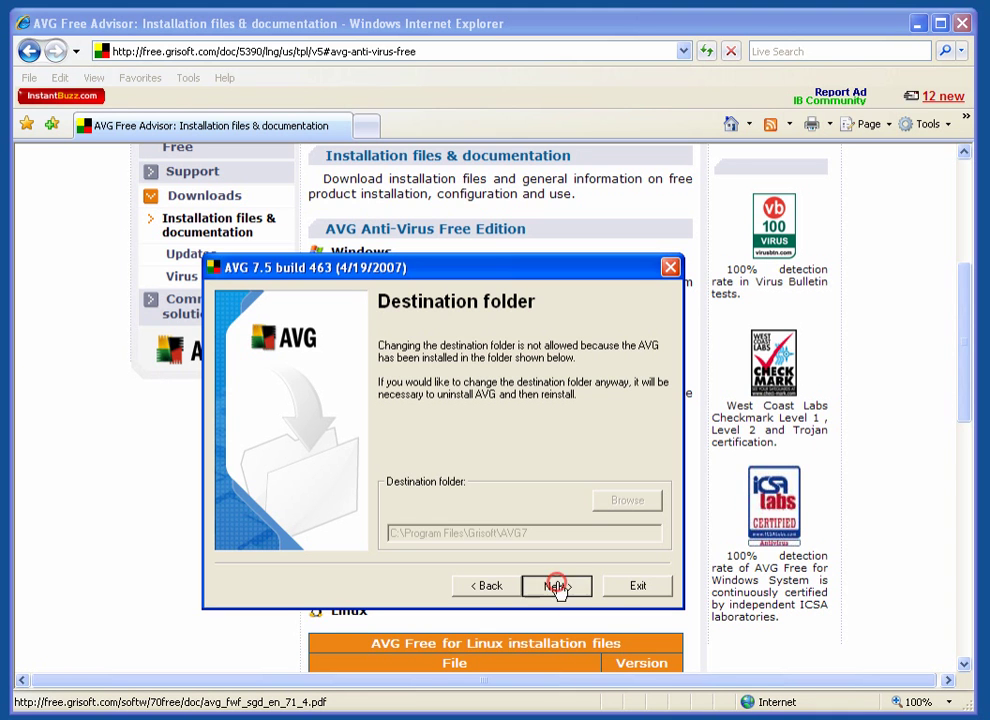
click(557, 586)
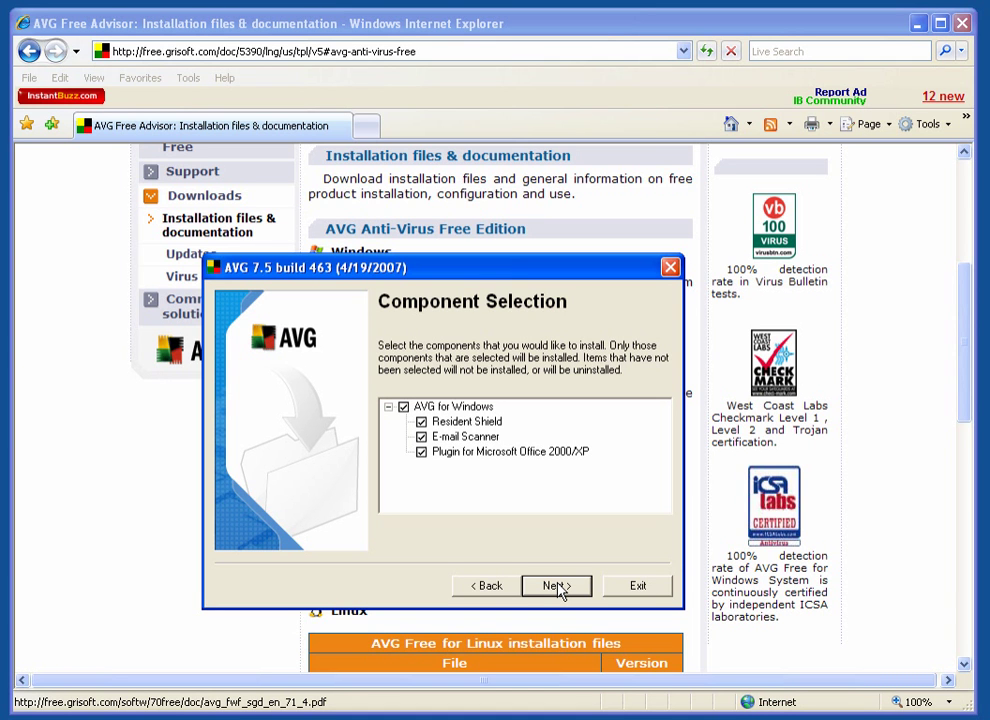
click(557, 586)
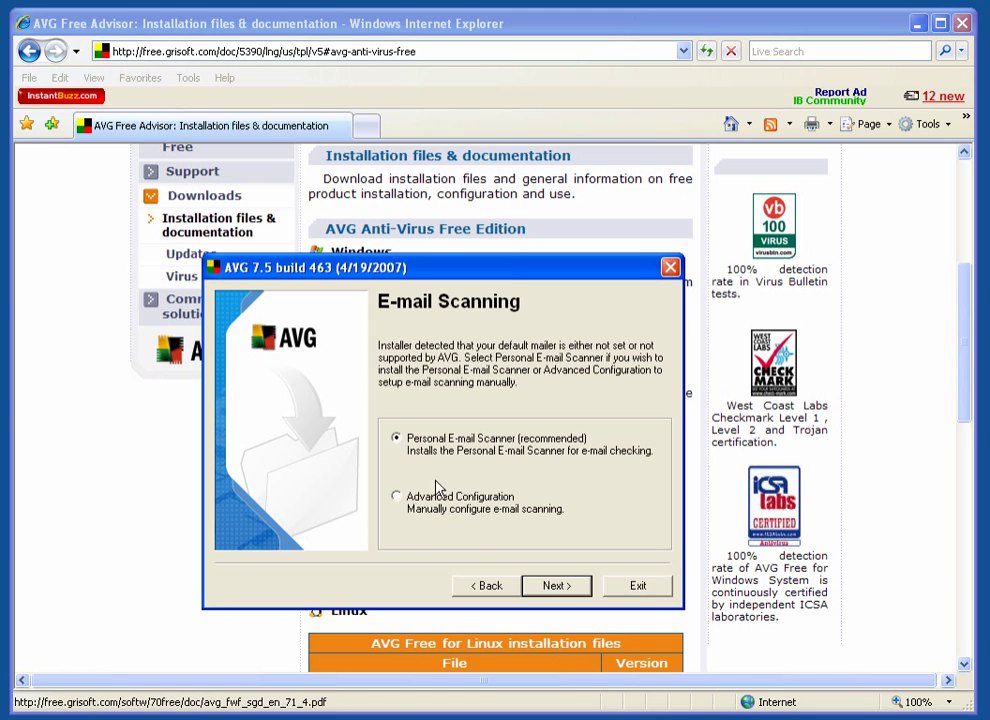
Install AVG with the recommended Personal E-mail Scanner, allowing the change flagged by Laplink SpyAlarm, and close the completed setup
click(554, 588)
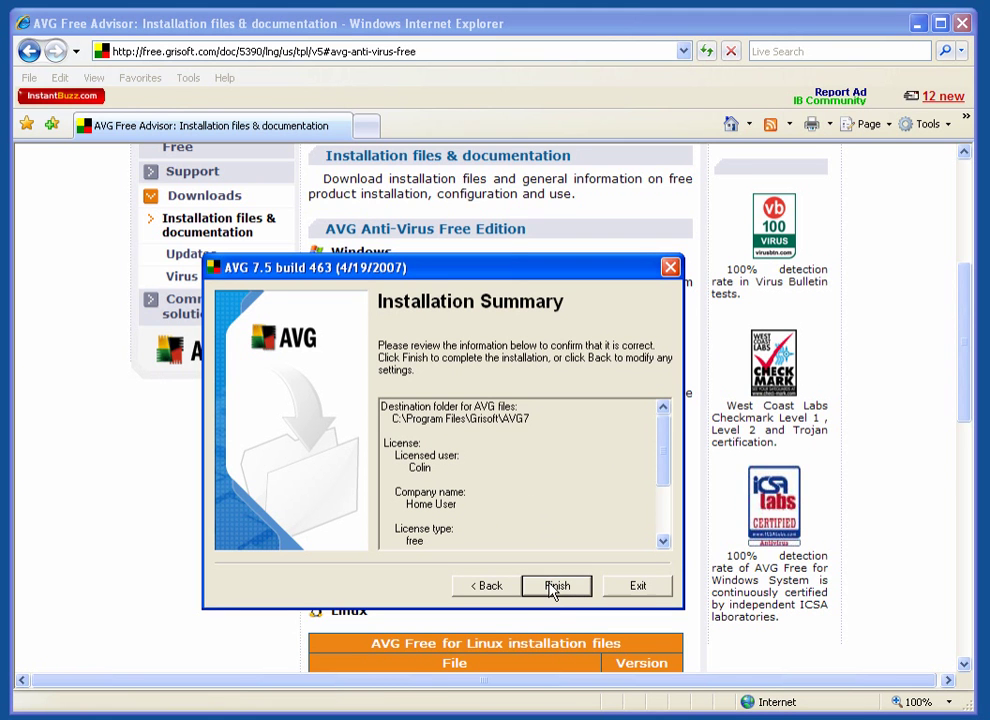
click(552, 590)
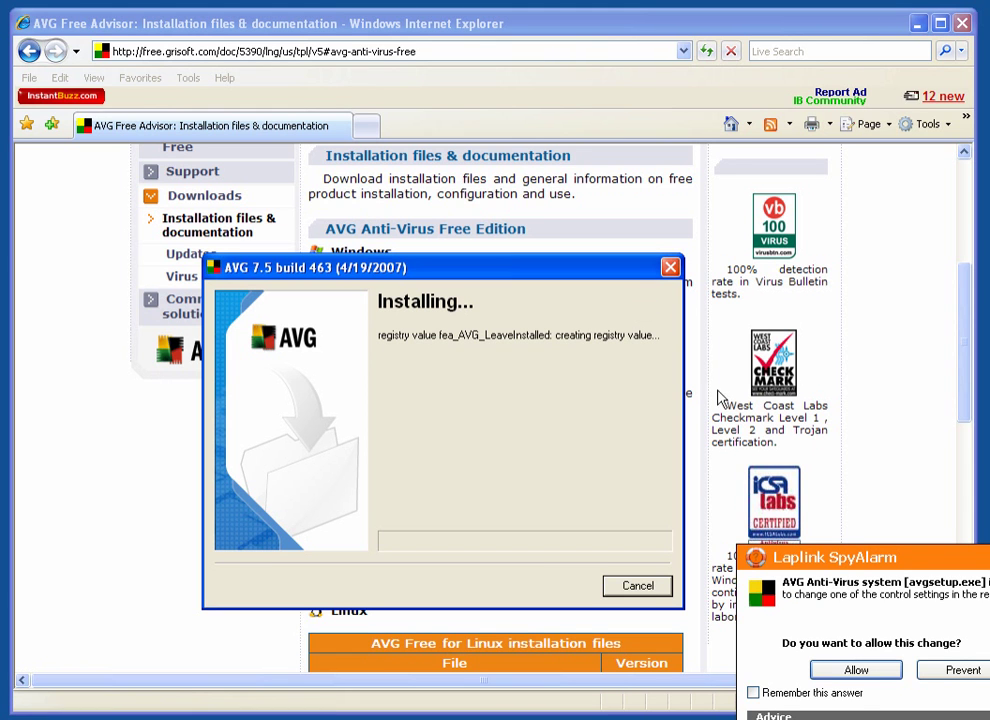
click(868, 676)
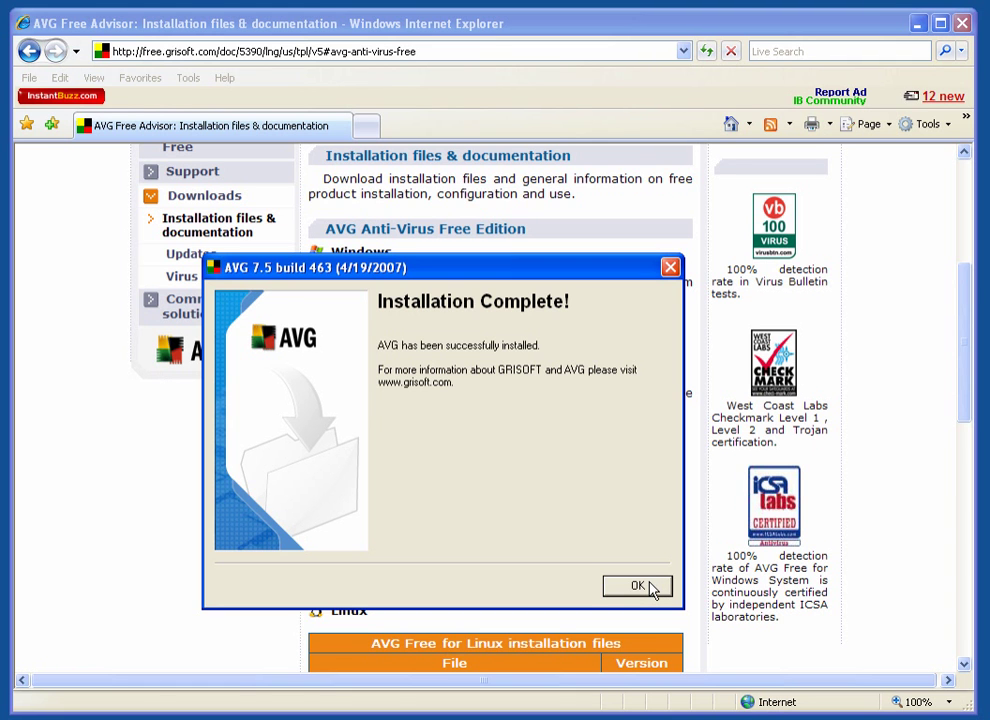
click(648, 587)
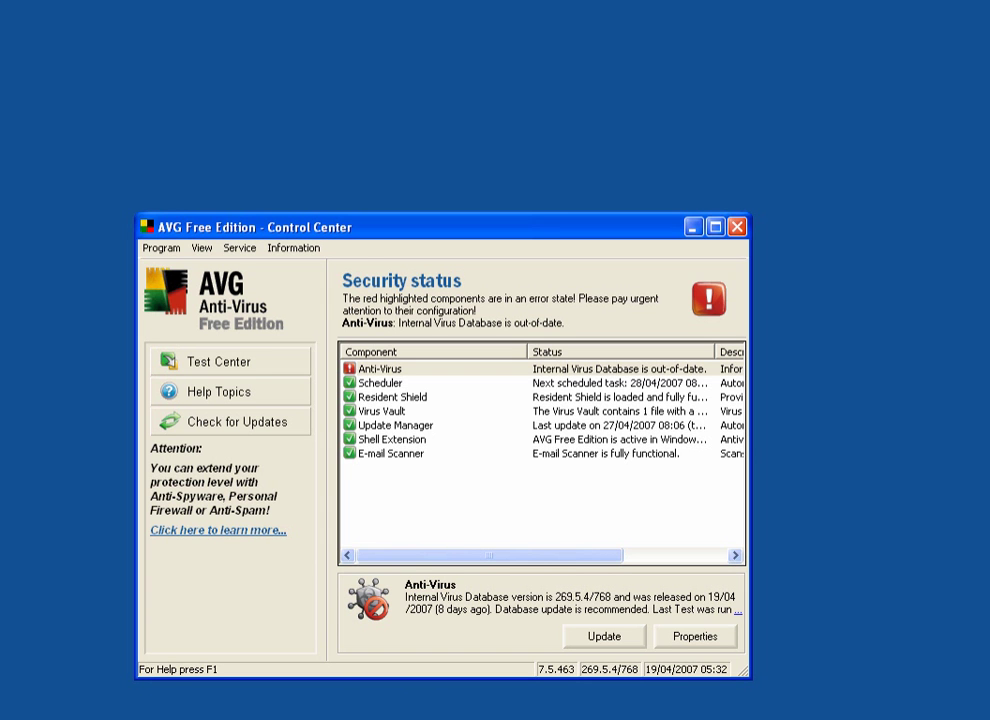
Check for updates in the AVG Control Center and install the Priority update for the virus database
click(380, 369)
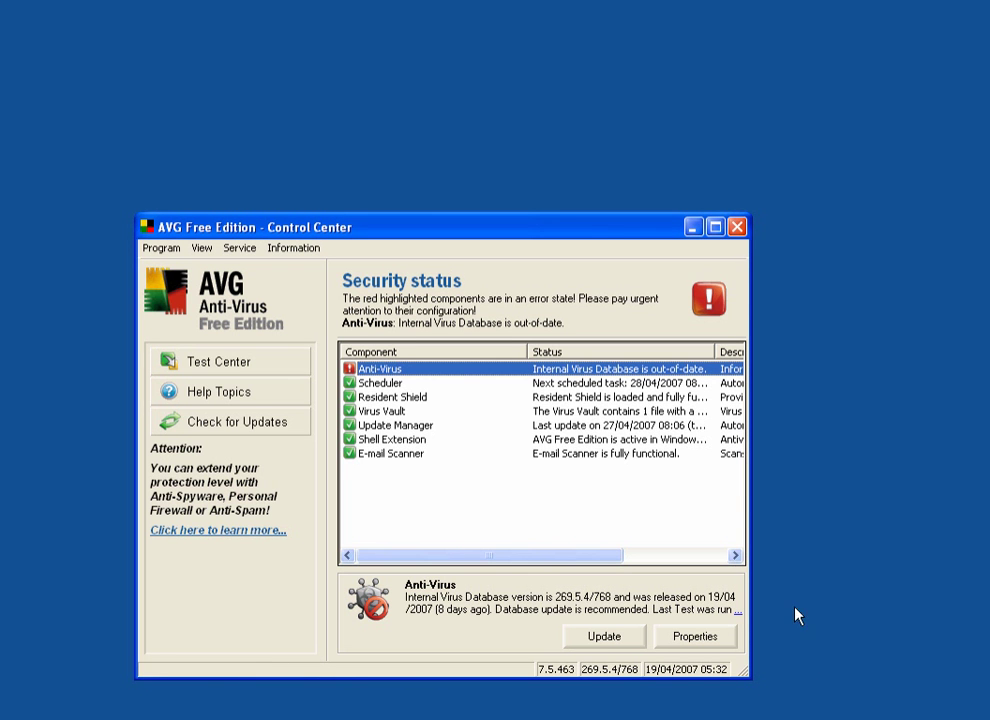
drag(566, 230, 578, 187)
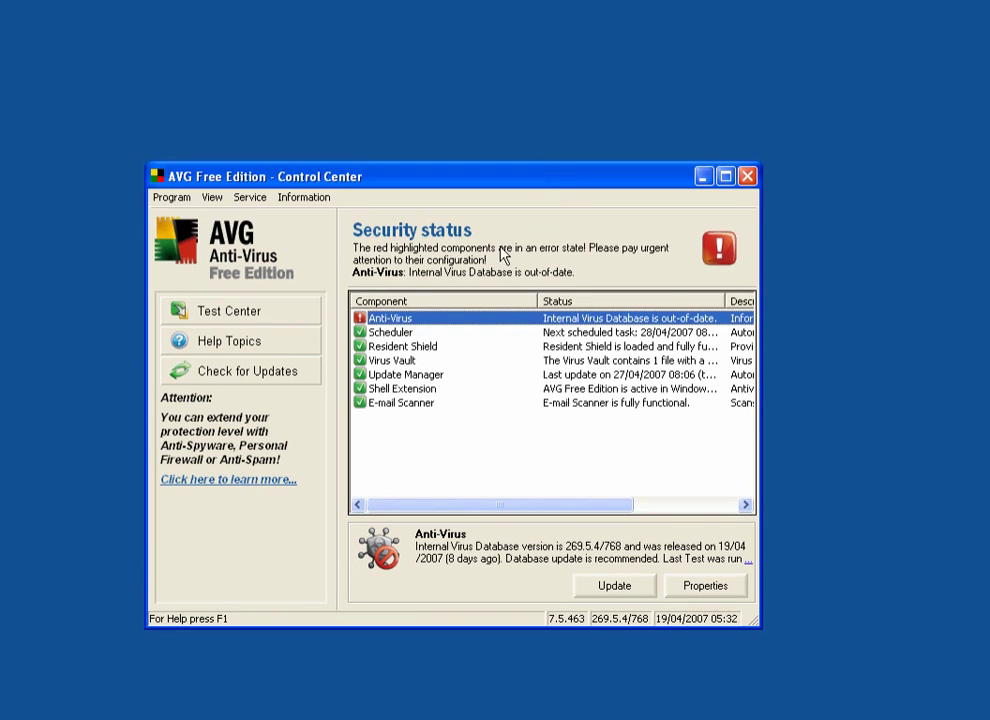
click(314, 371)
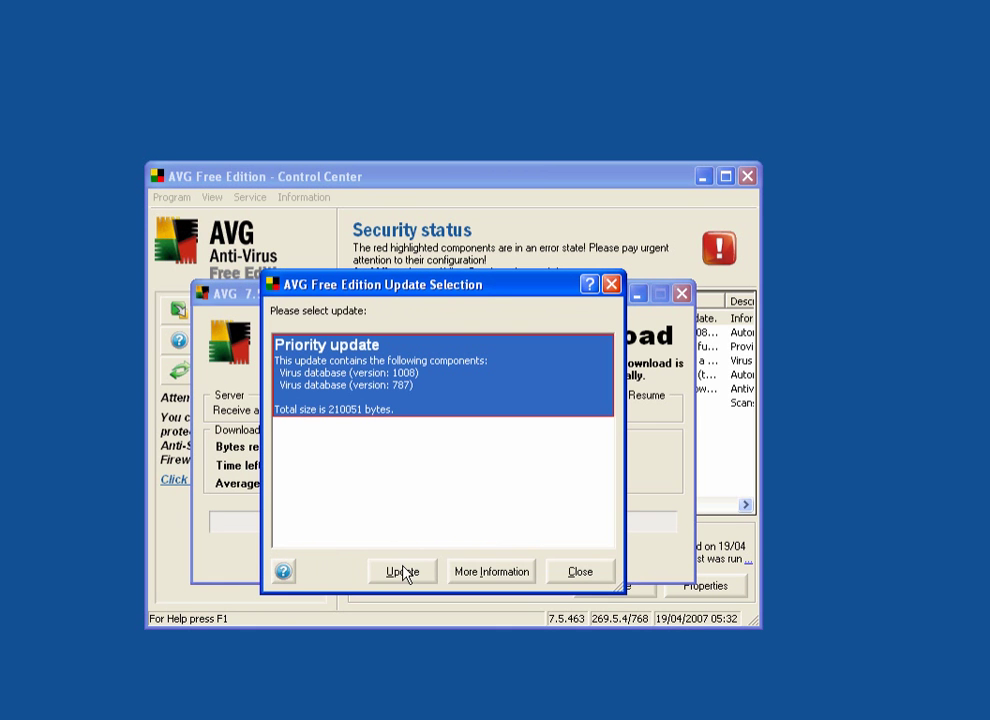
click(402, 572)
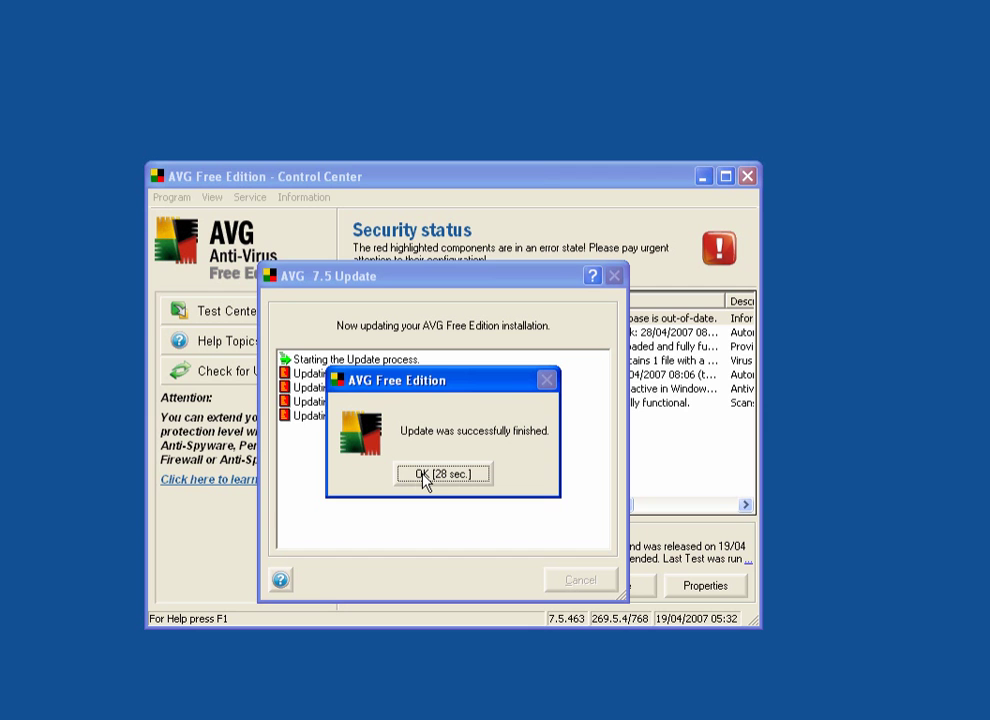
click(420, 477)
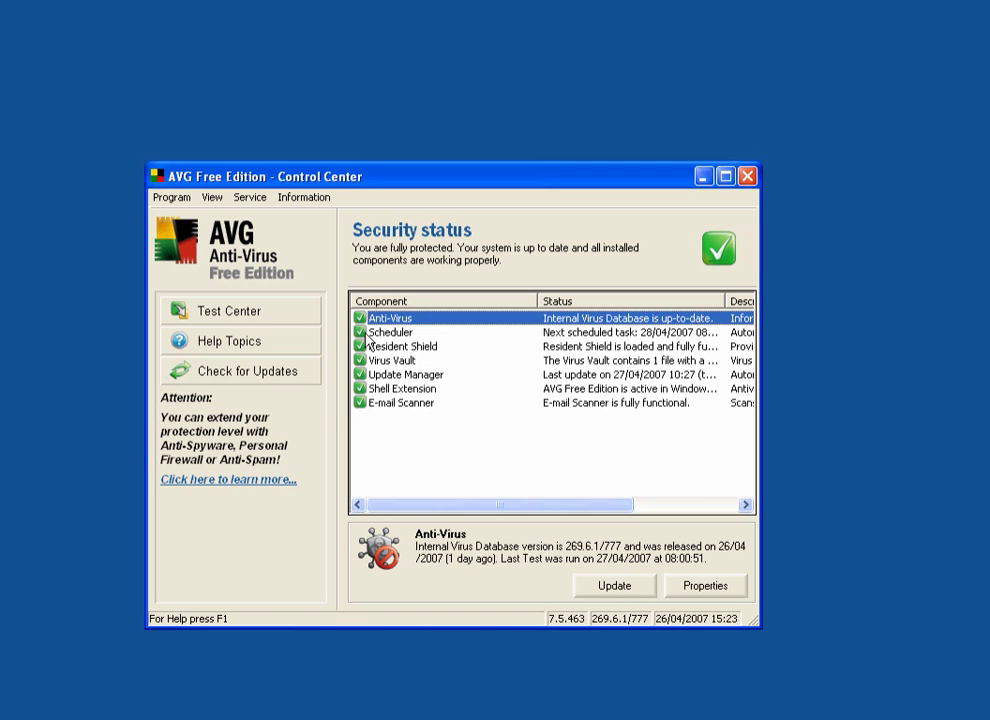
Review the Scheduler component's properties and close them
click(388, 337)
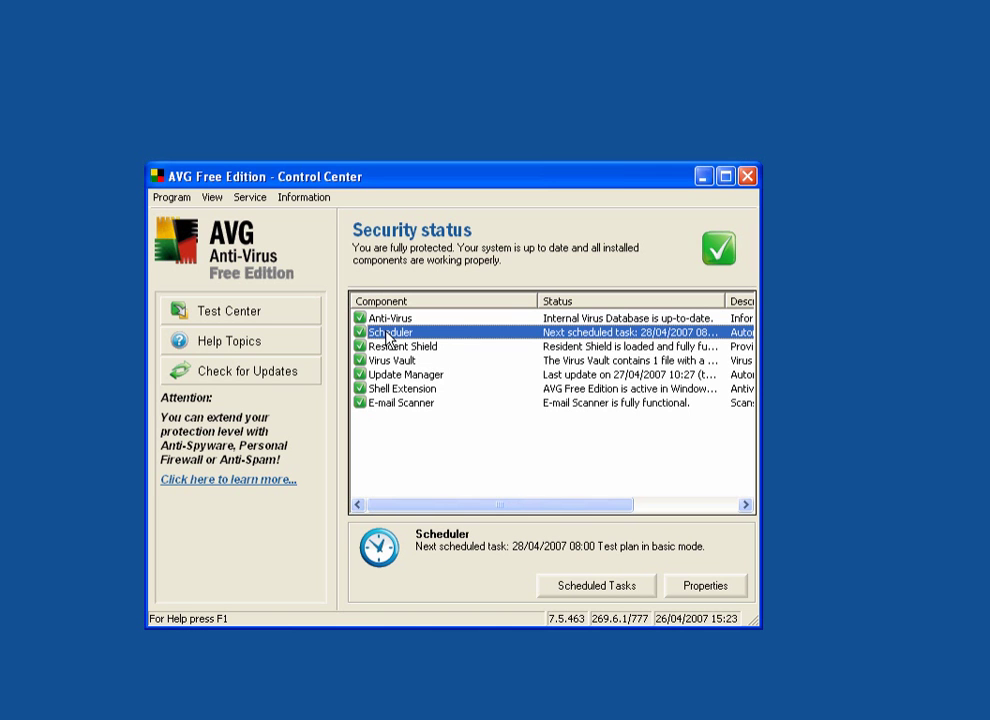
double_click(386, 334)
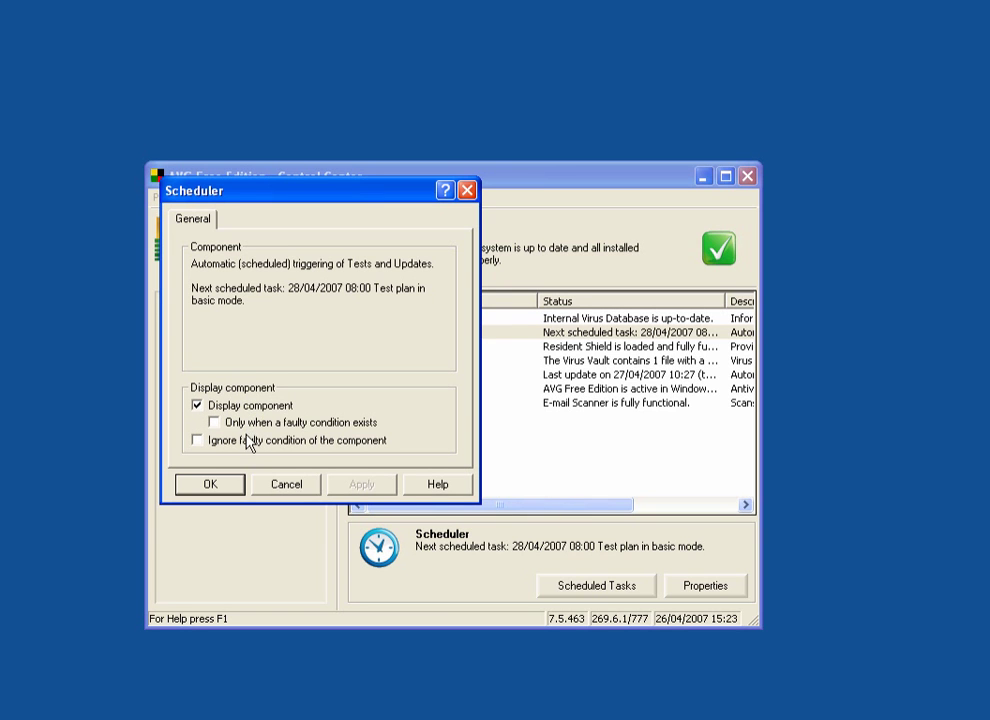
click(210, 484)
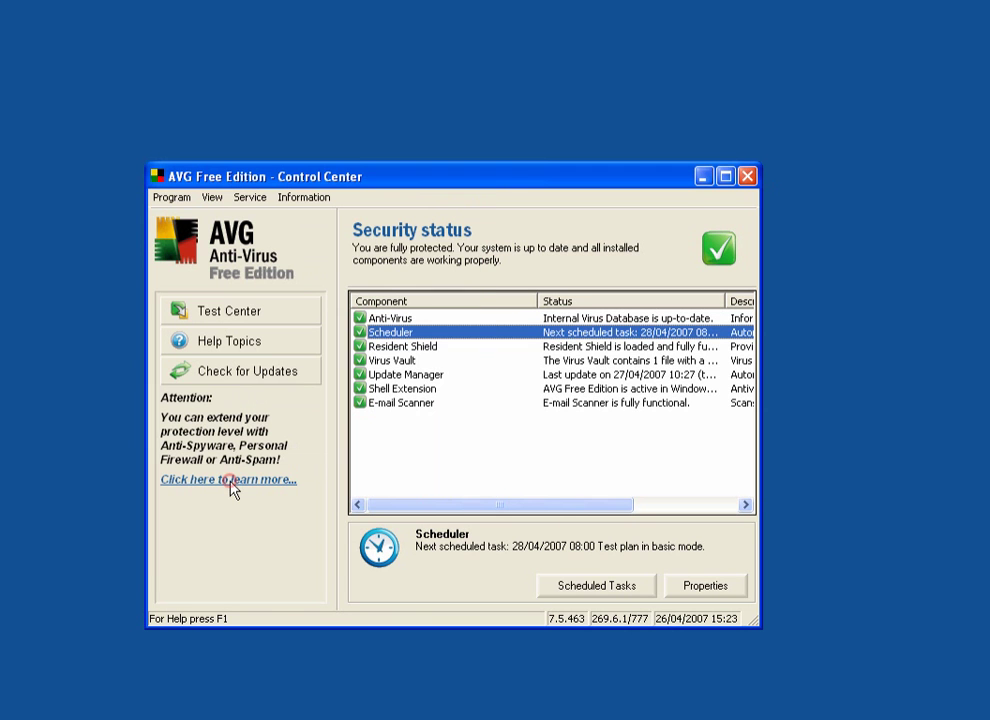
Review the Resident Shield's protection and general settings, and close its properties
click(395, 348)
double_click(395, 349)
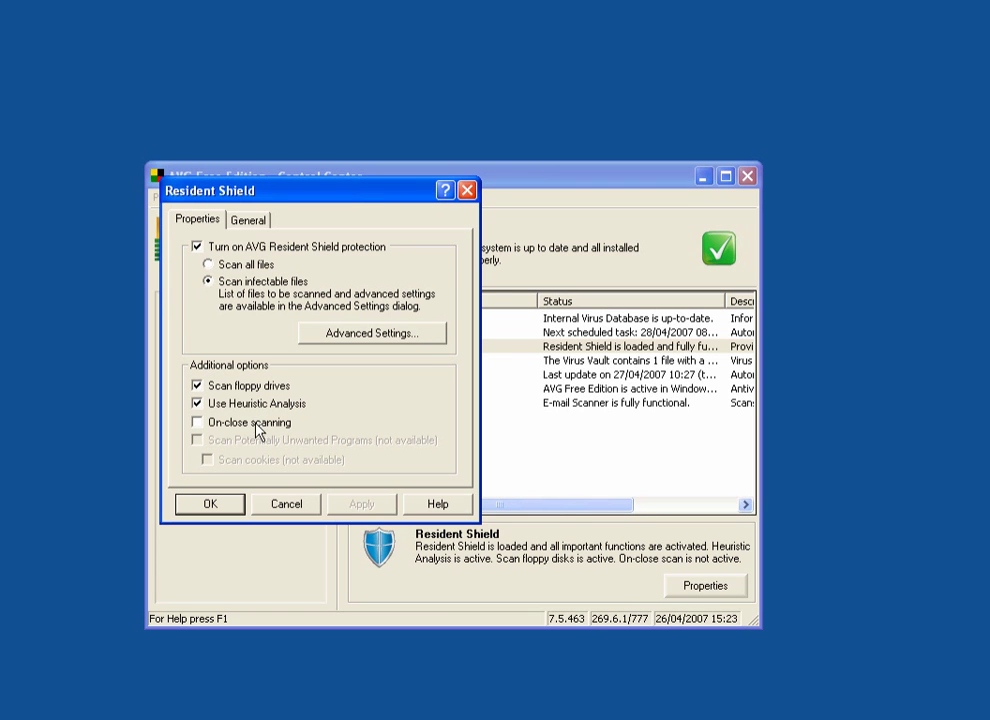
click(250, 221)
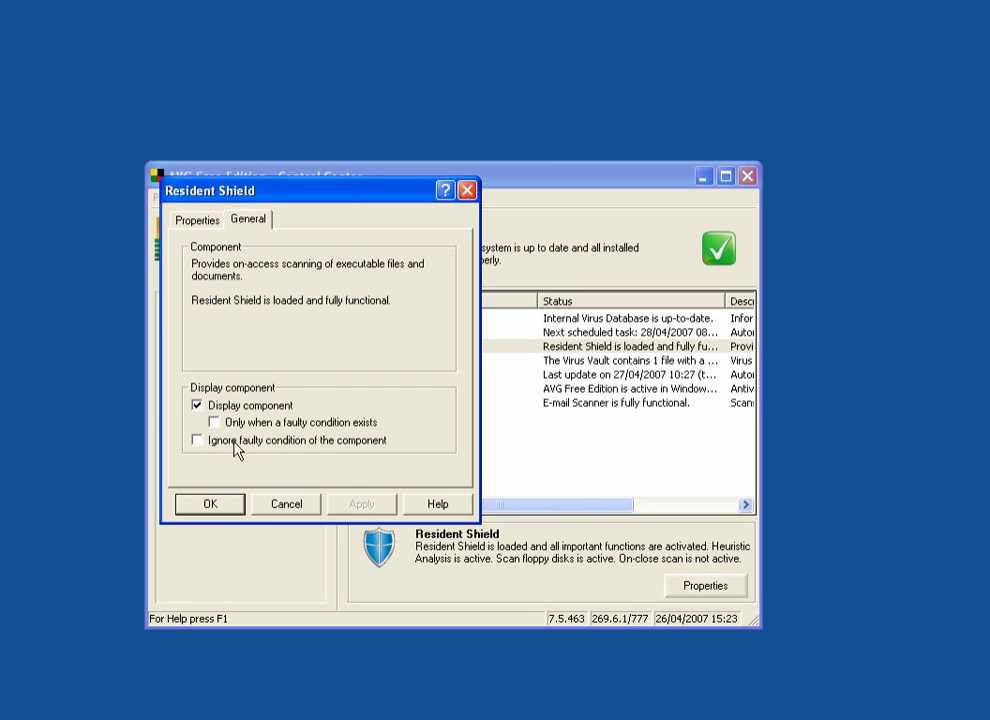
click(234, 504)
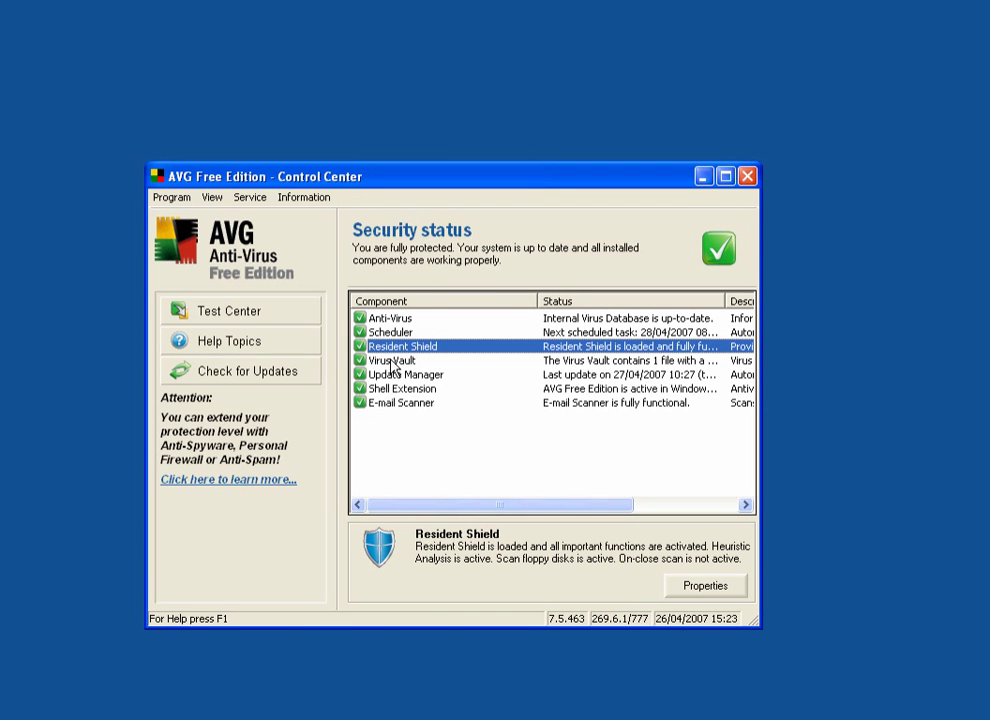
Review the Virus Vault component's properties and close them
double_click(391, 361)
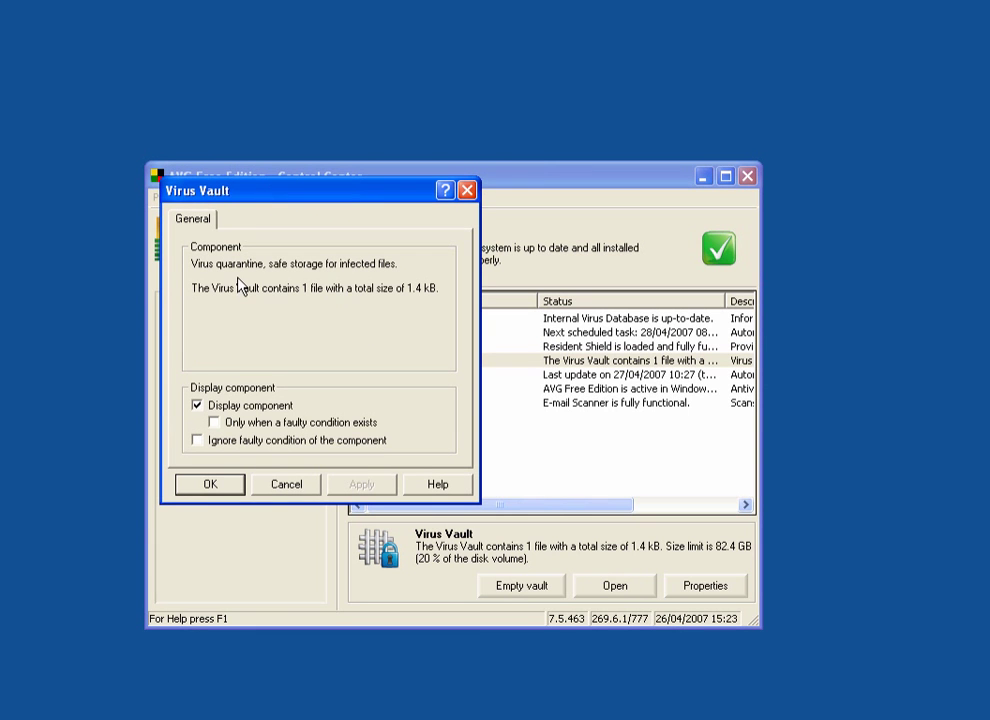
drag(228, 490, 346, 410)
click(231, 485)
Review the Update Manager's update and restart options, and close its properties
double_click(388, 375)
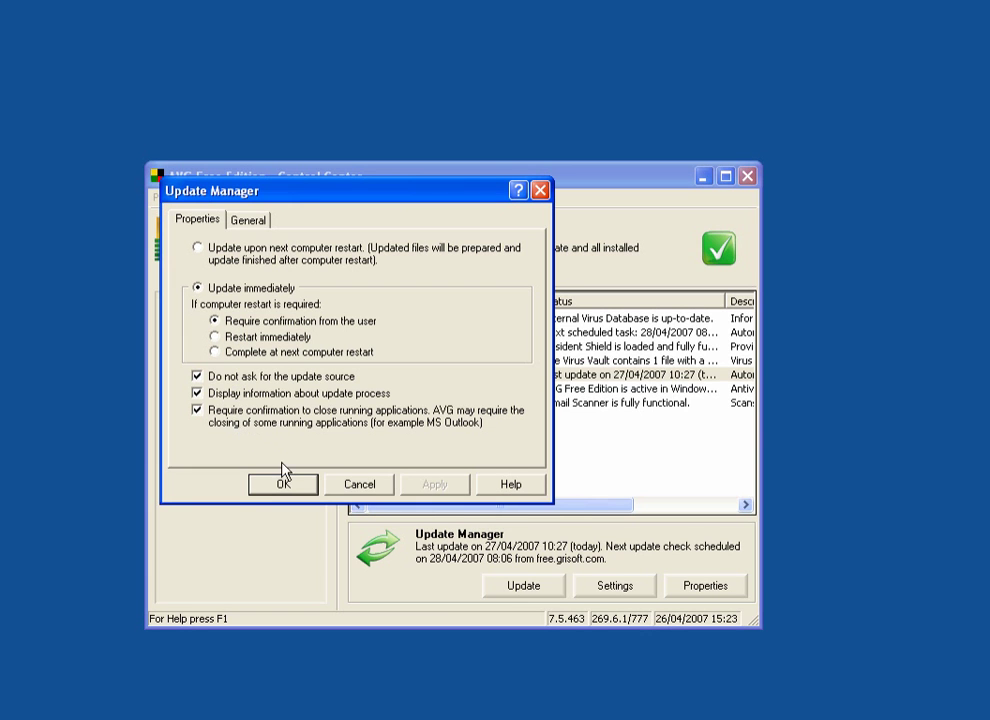
click(288, 485)
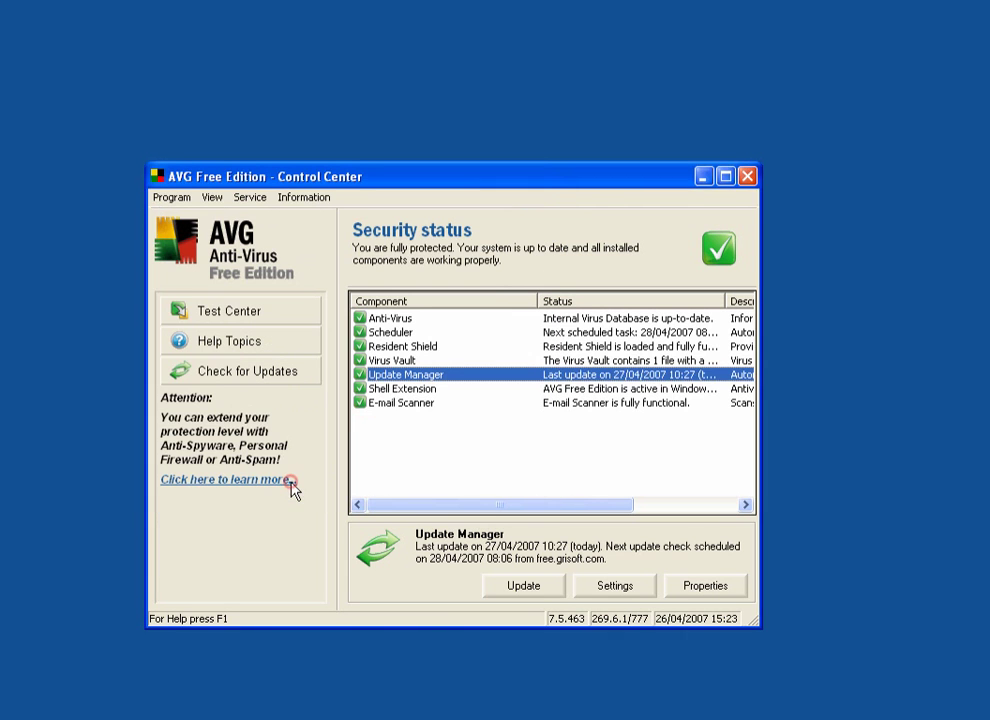
Review the Shell Extension's general properties and the E-mail Scanner's plugin options, closing each component's properties
double_click(391, 390)
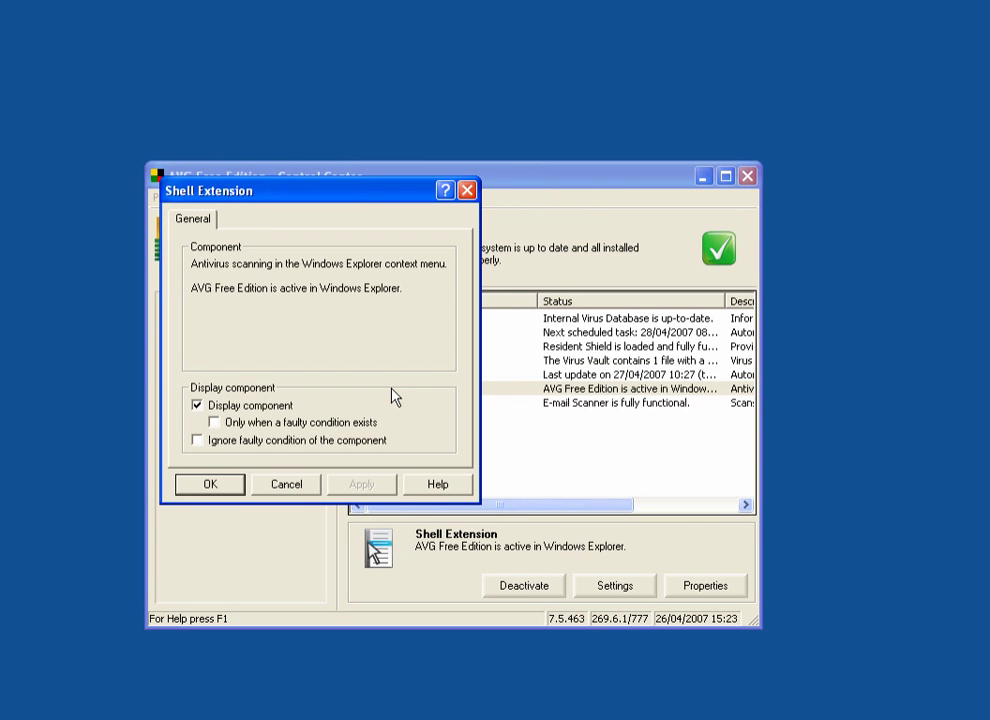
click(217, 483)
click(230, 490)
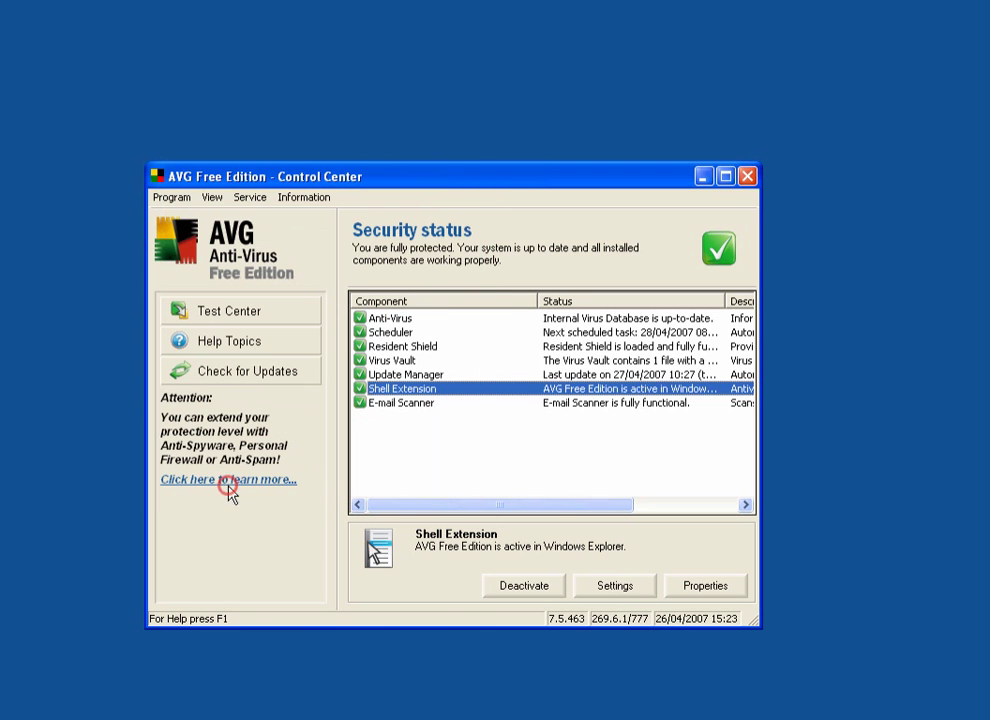
double_click(397, 405)
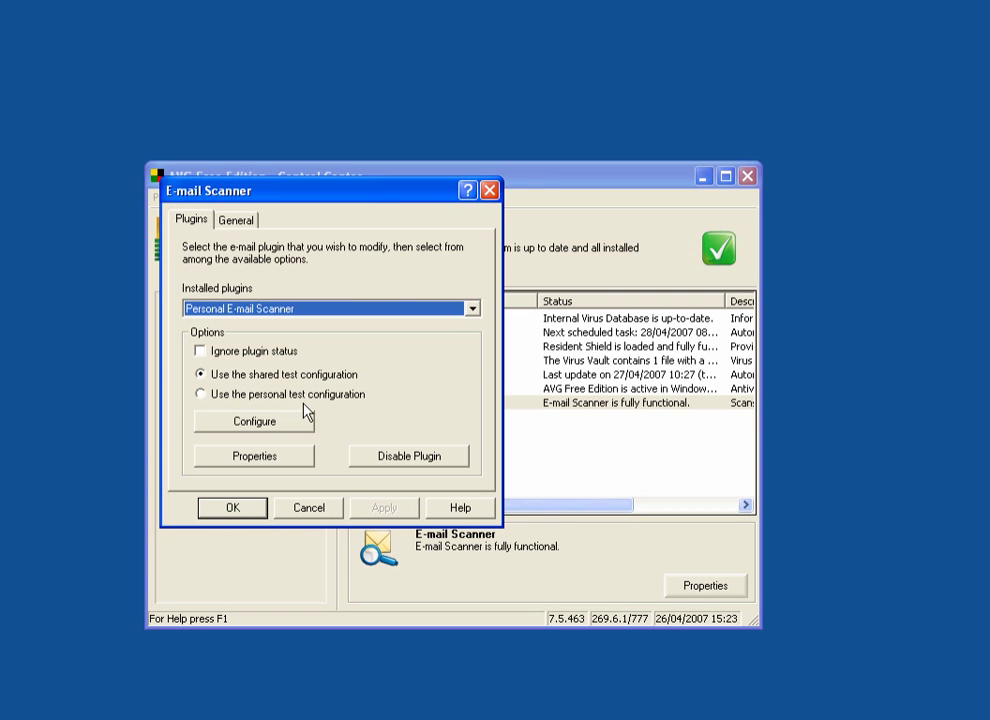
click(233, 508)
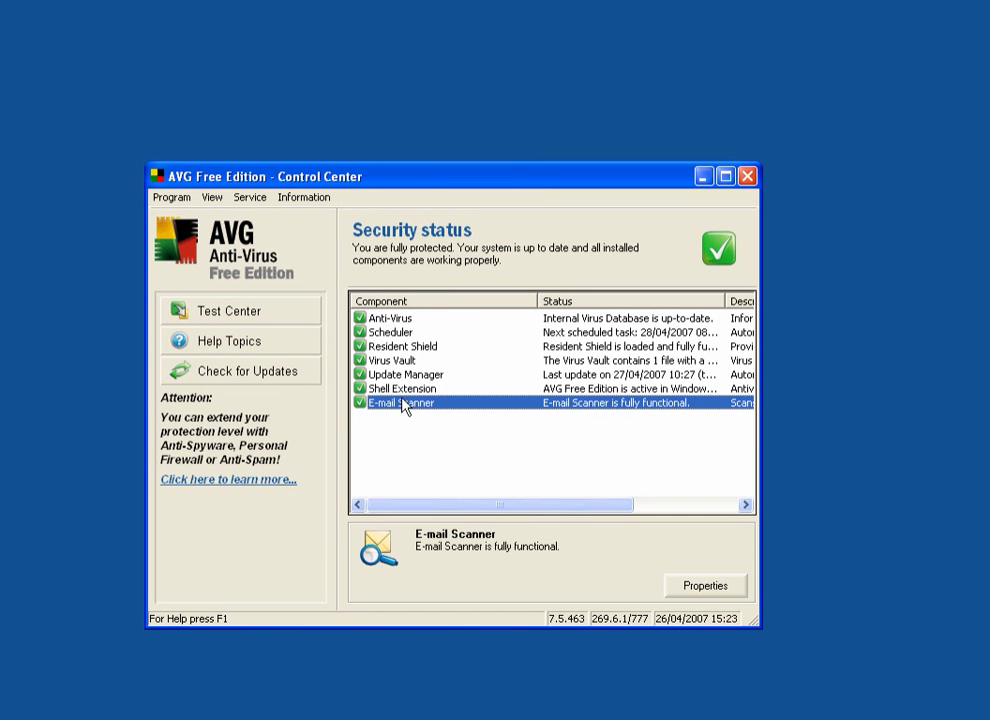
Review the Virus Vault's properties, inspect the quarantined files stored in the vault, and close it
double_click(400, 360)
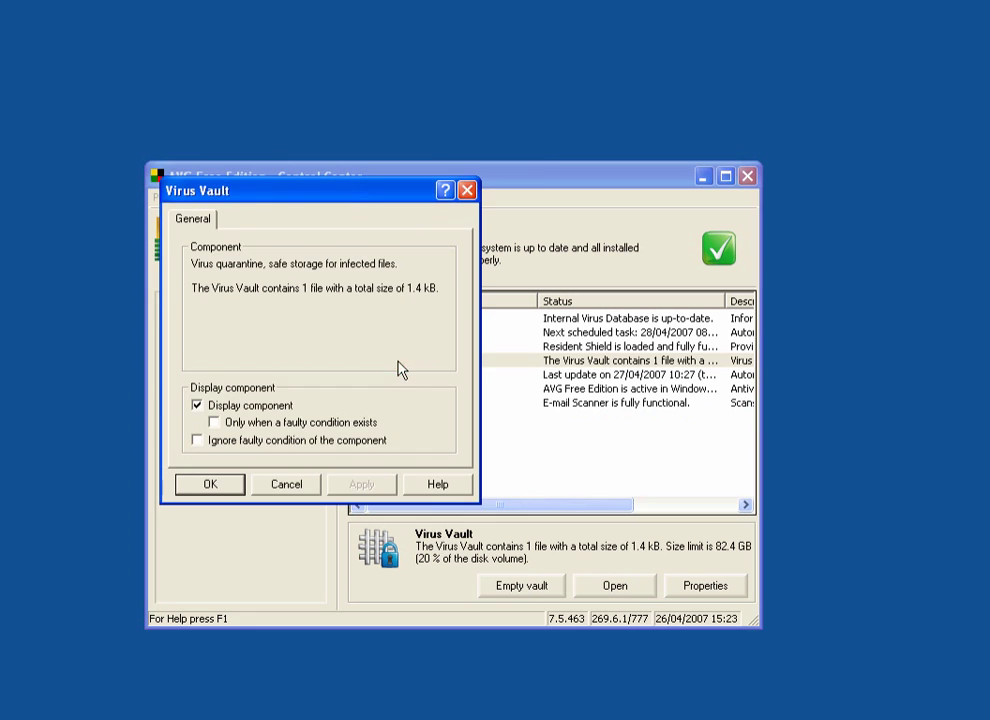
click(222, 484)
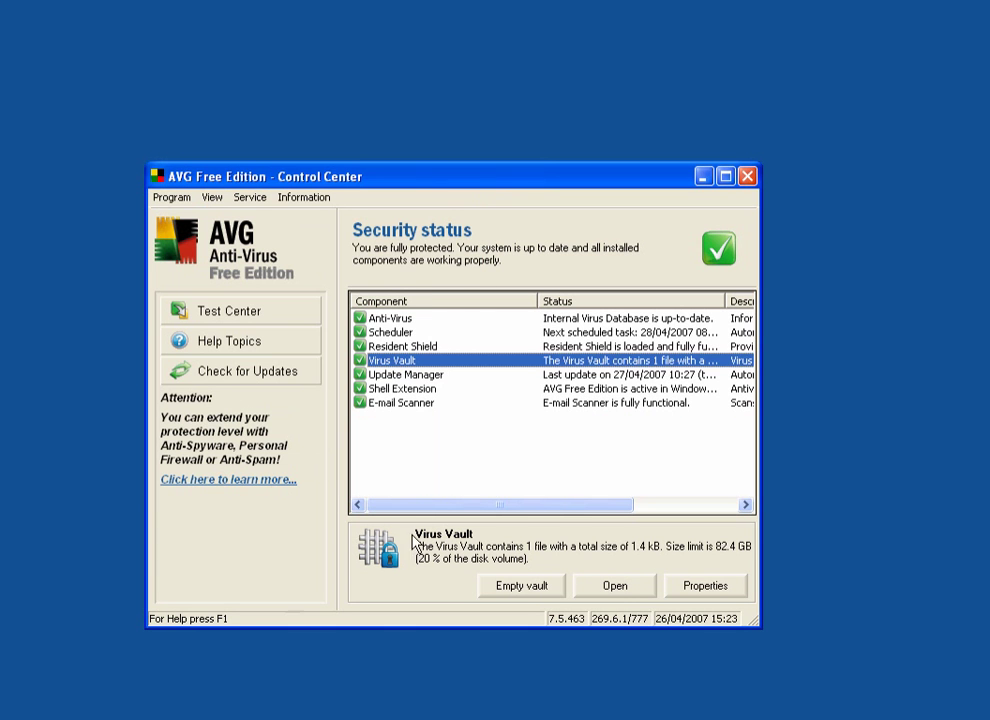
click(615, 586)
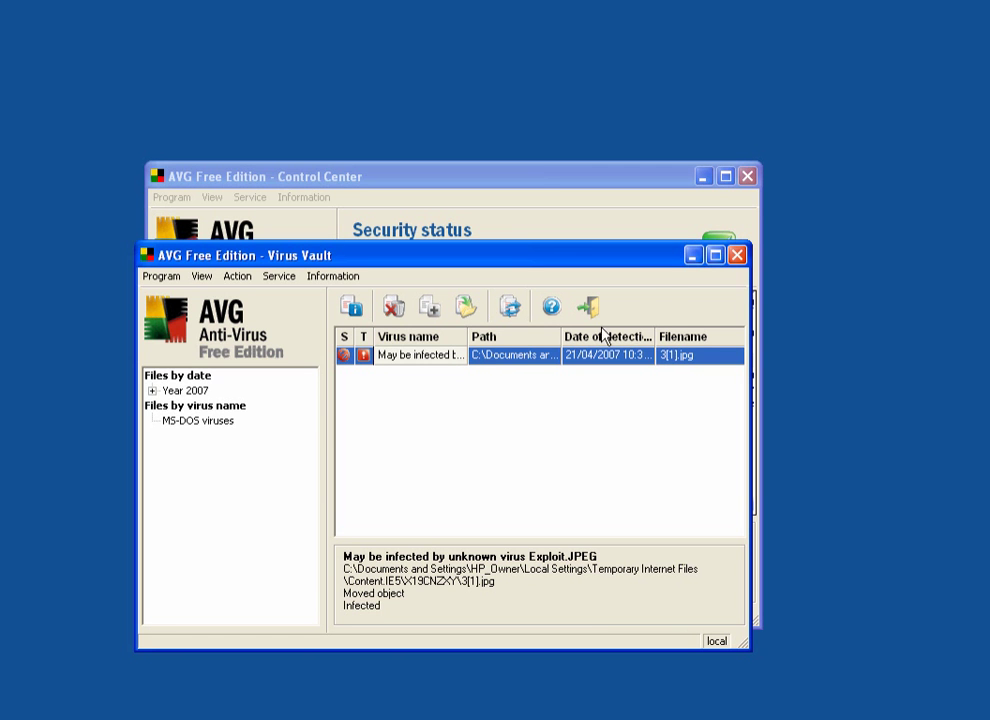
click(738, 256)
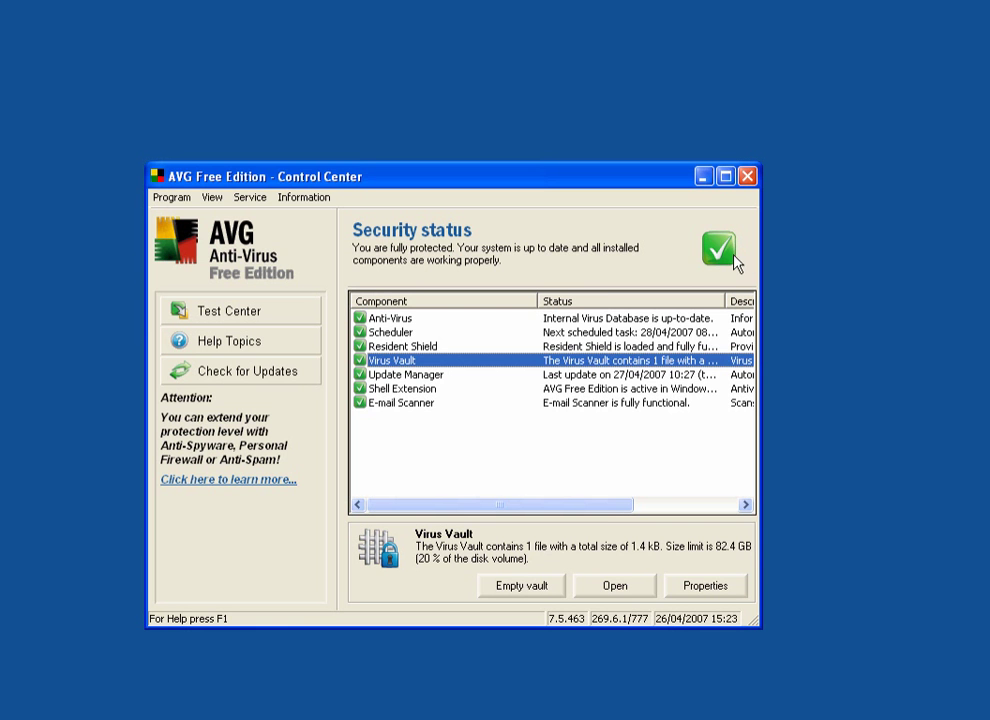